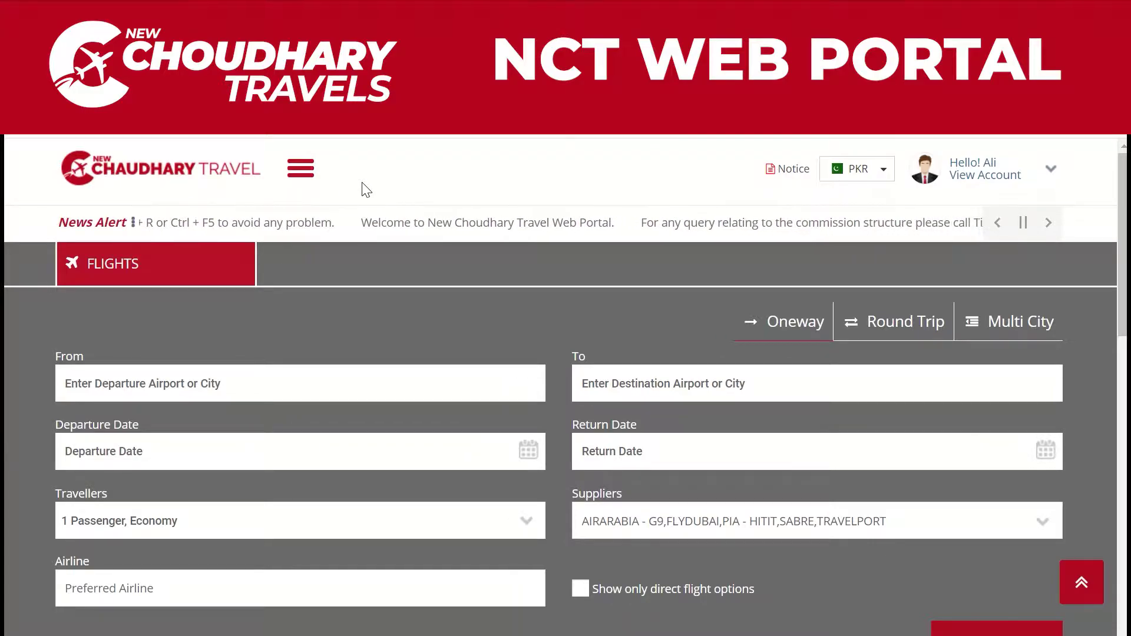
# Toggle the side menu, then show the account menu with My Profile, Log to Admin Panel and Logout.
pyautogui.click(300, 174)
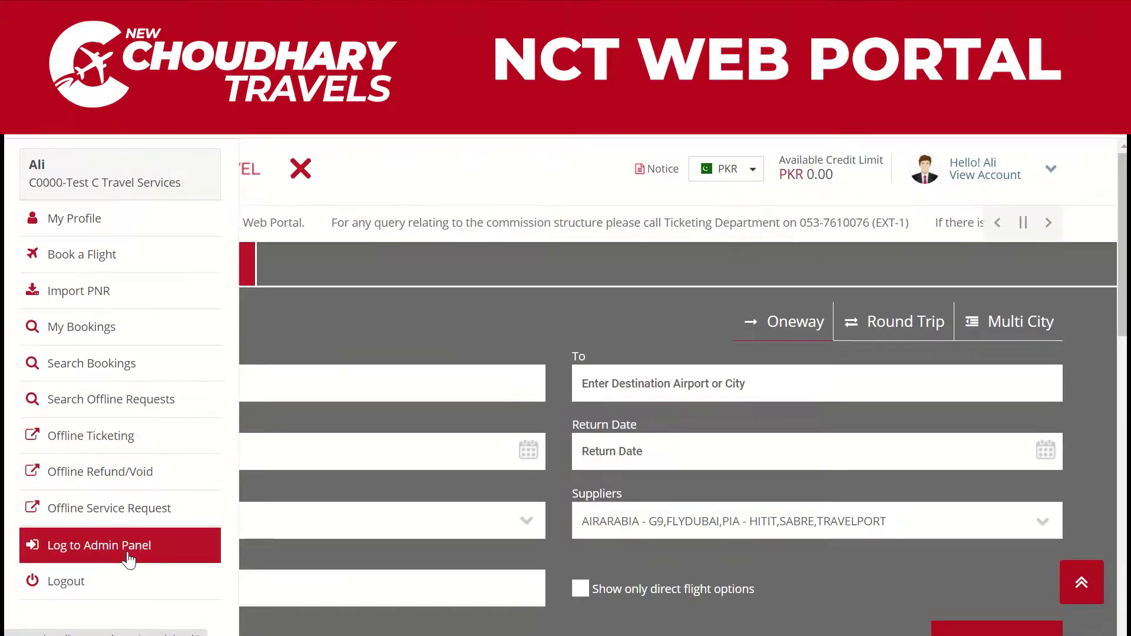
pyautogui.click(309, 187)
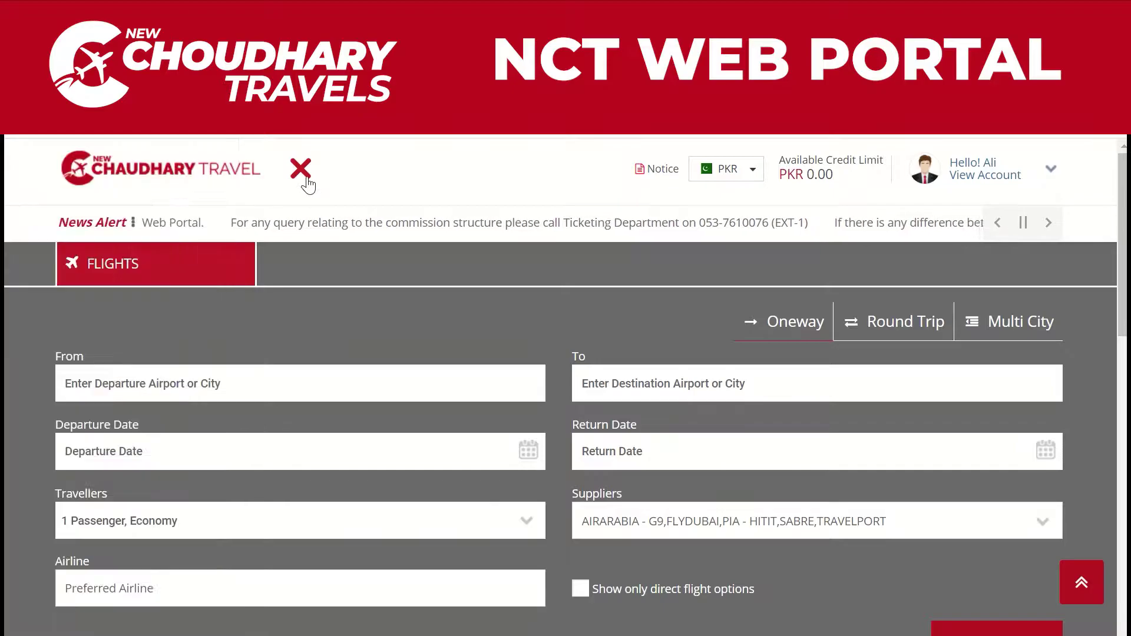
pyautogui.click(1051, 172)
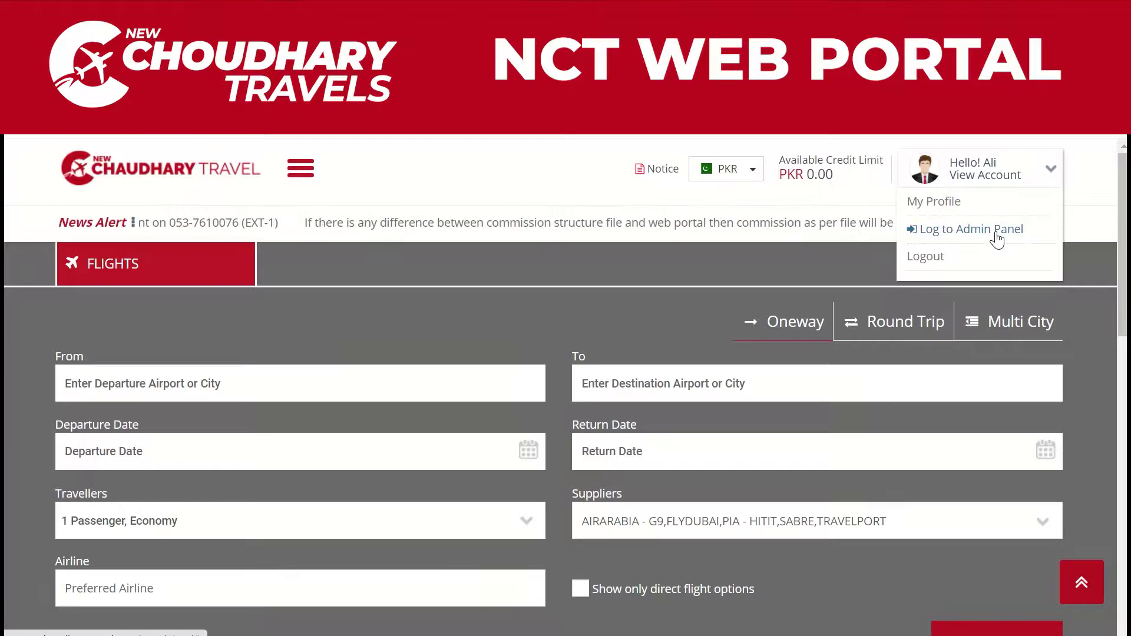
# Enter the admin panel and view the Finance > Beneficiary Account list of bank accounts.
pyautogui.click(841, 289)
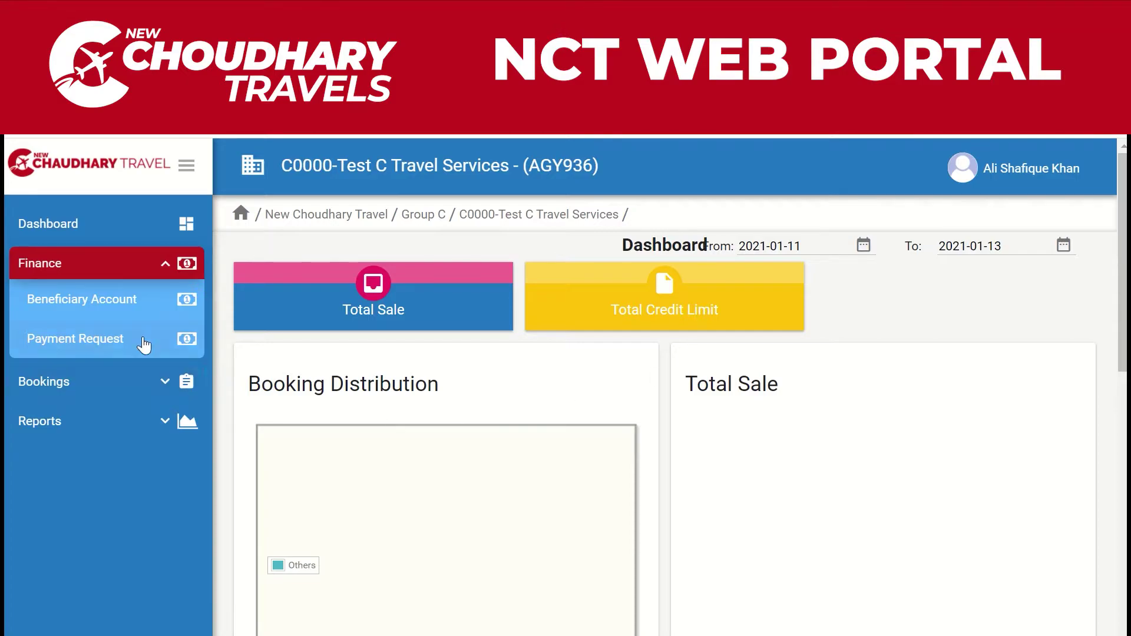
pyautogui.click(104, 301)
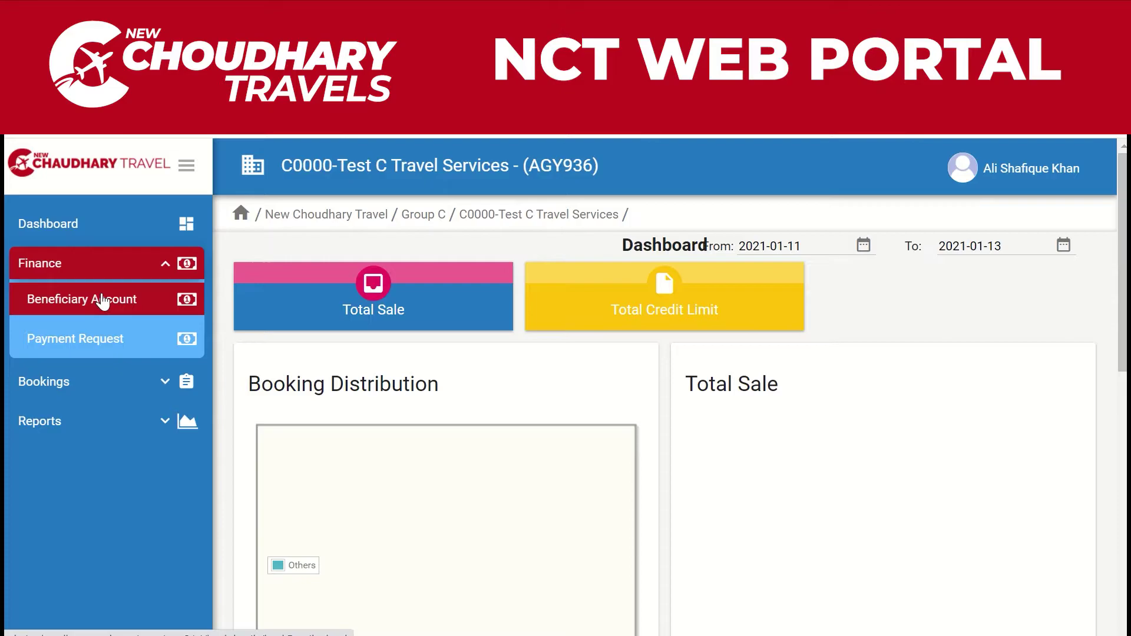
pyautogui.click(102, 301)
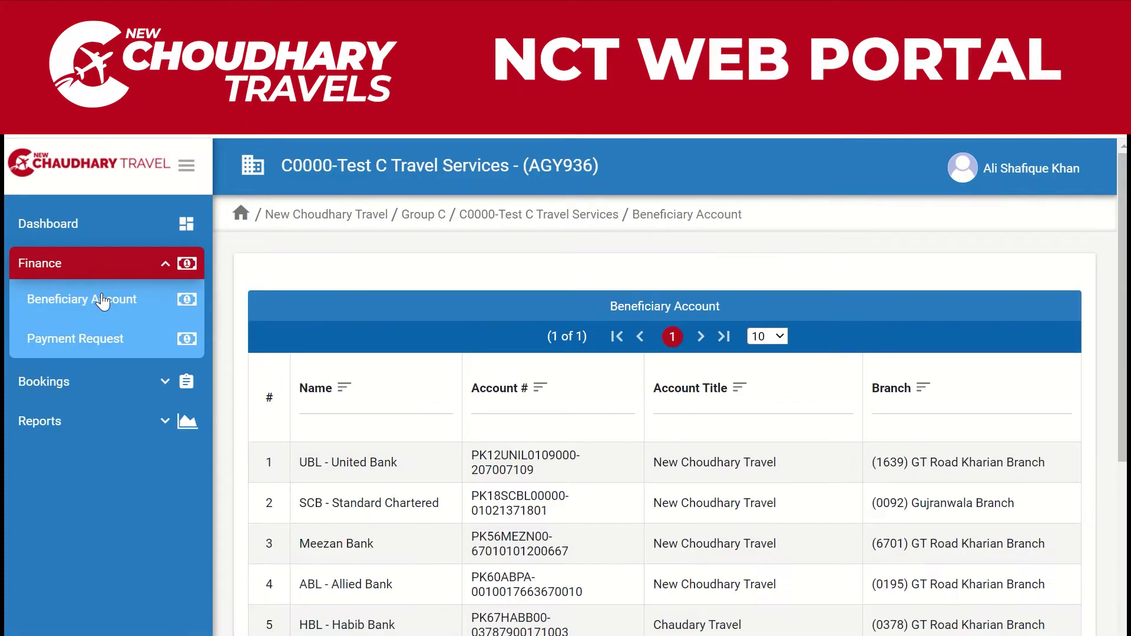
pyautogui.scroll(-3, 516, 425)
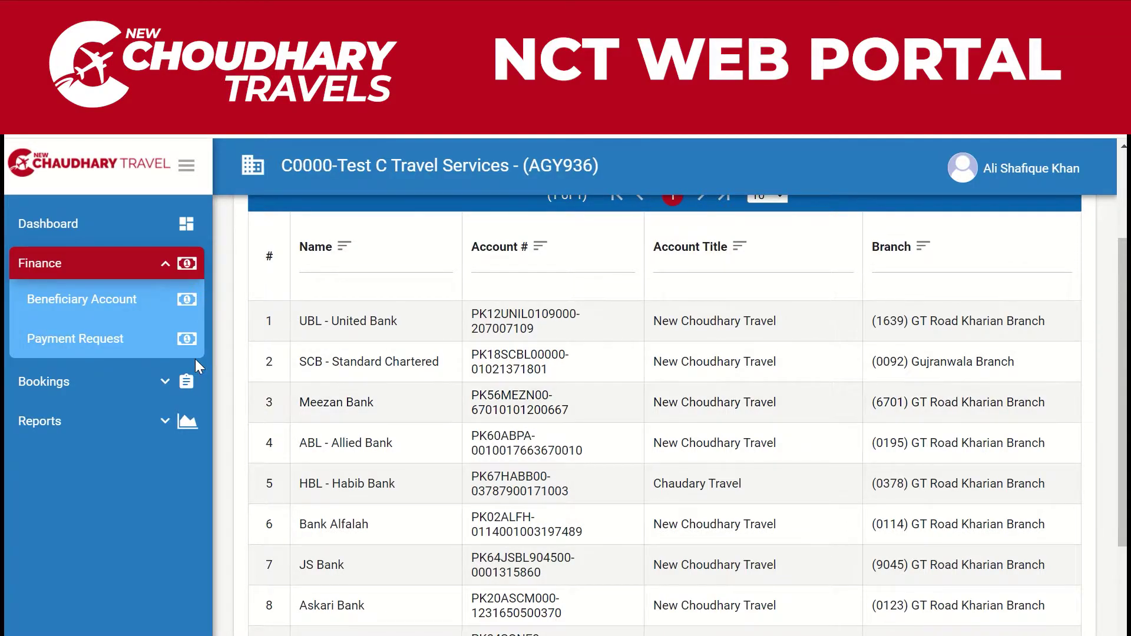
# Open Payment Request and set the Status filter to include Pending, Approved and Rejected.
pyautogui.click(136, 351)
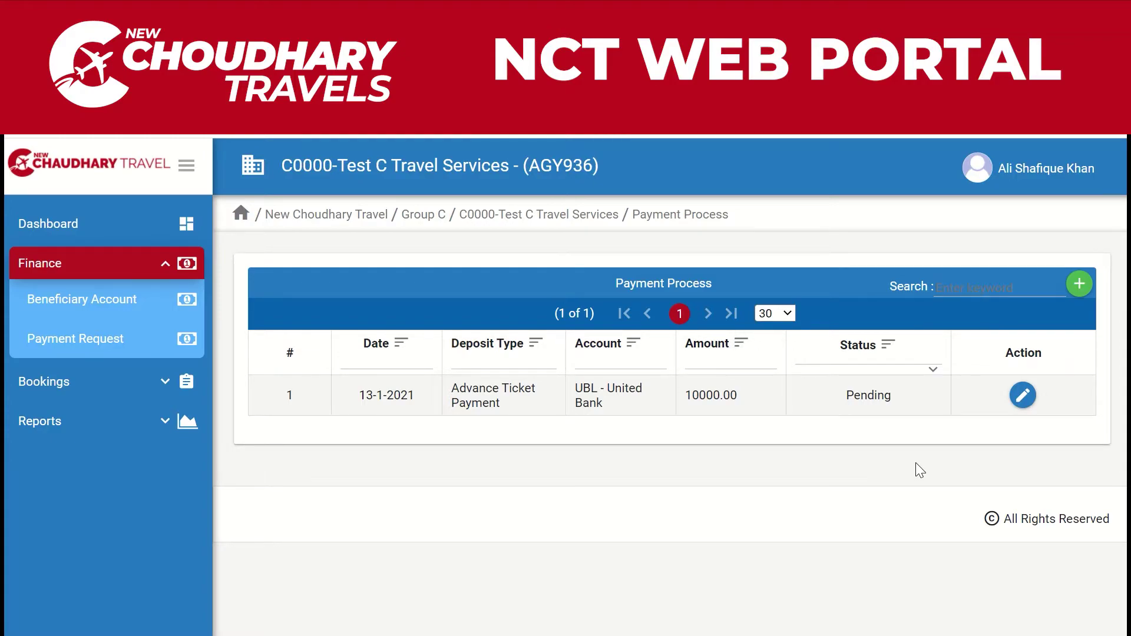
pyautogui.click(934, 371)
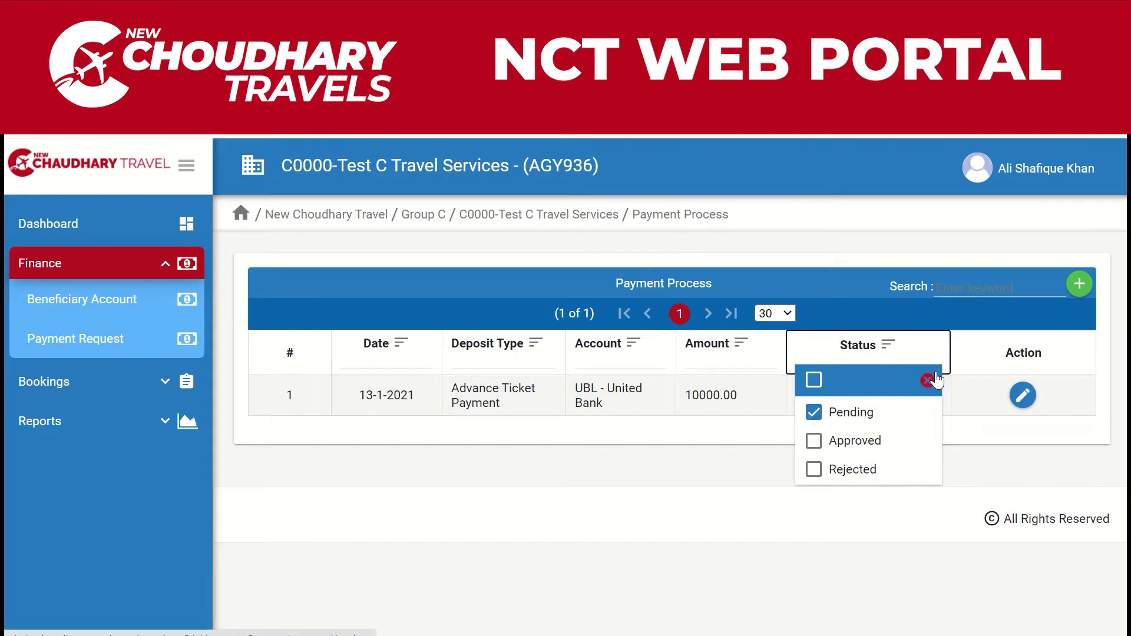
pyautogui.click(814, 382)
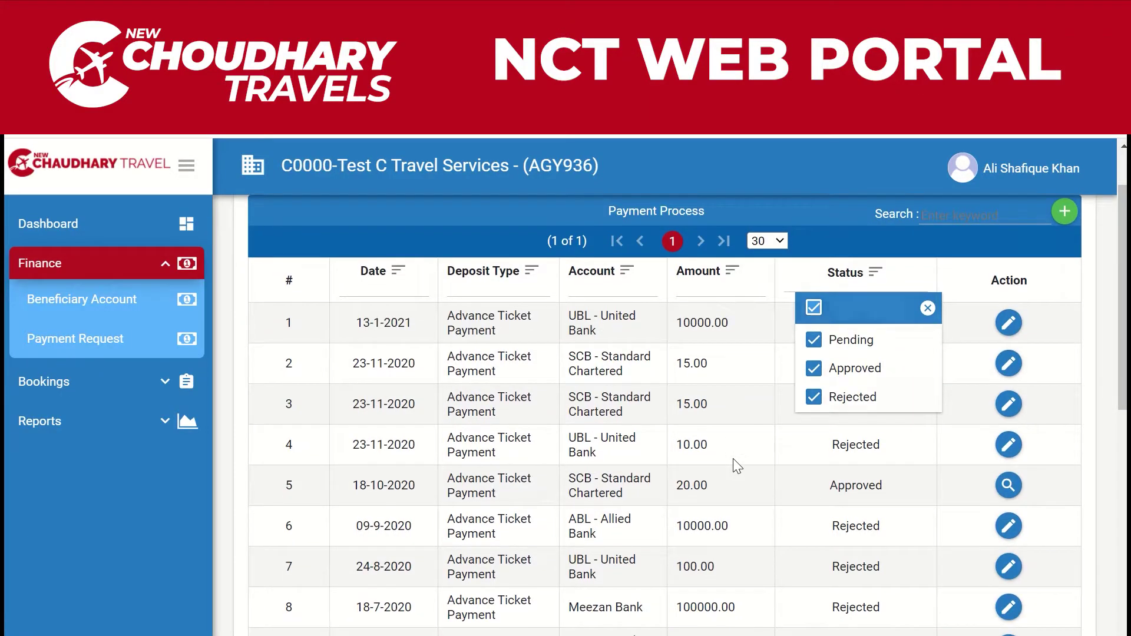
pyautogui.click(733, 458)
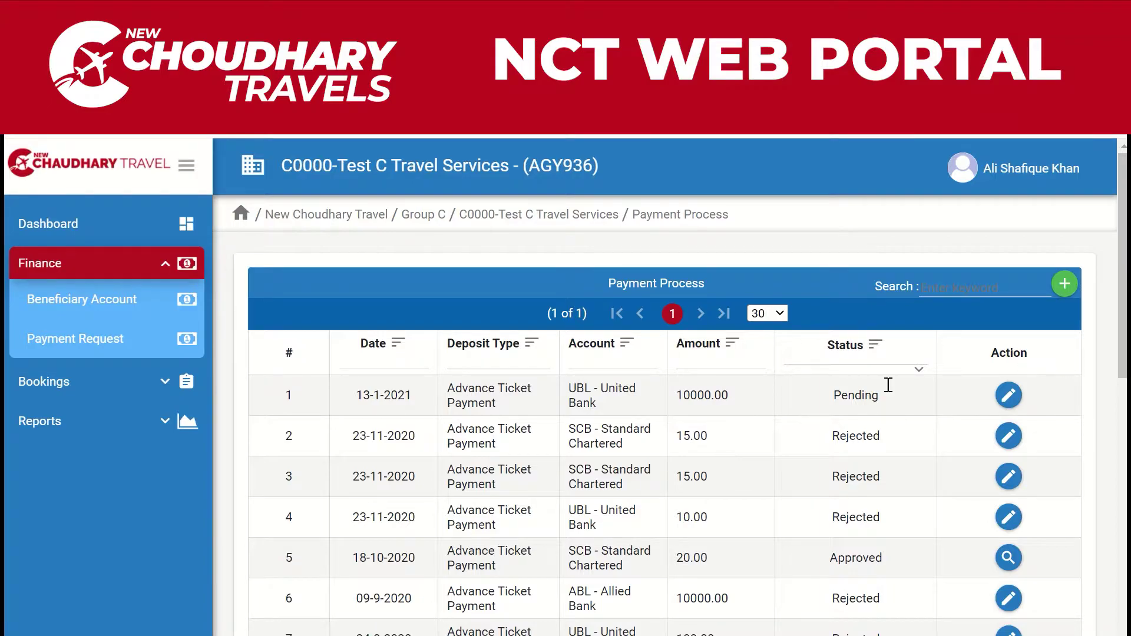
# Start a new payment request with Cash as the mode and an amount of 5000 PKR.
pyautogui.click(1065, 286)
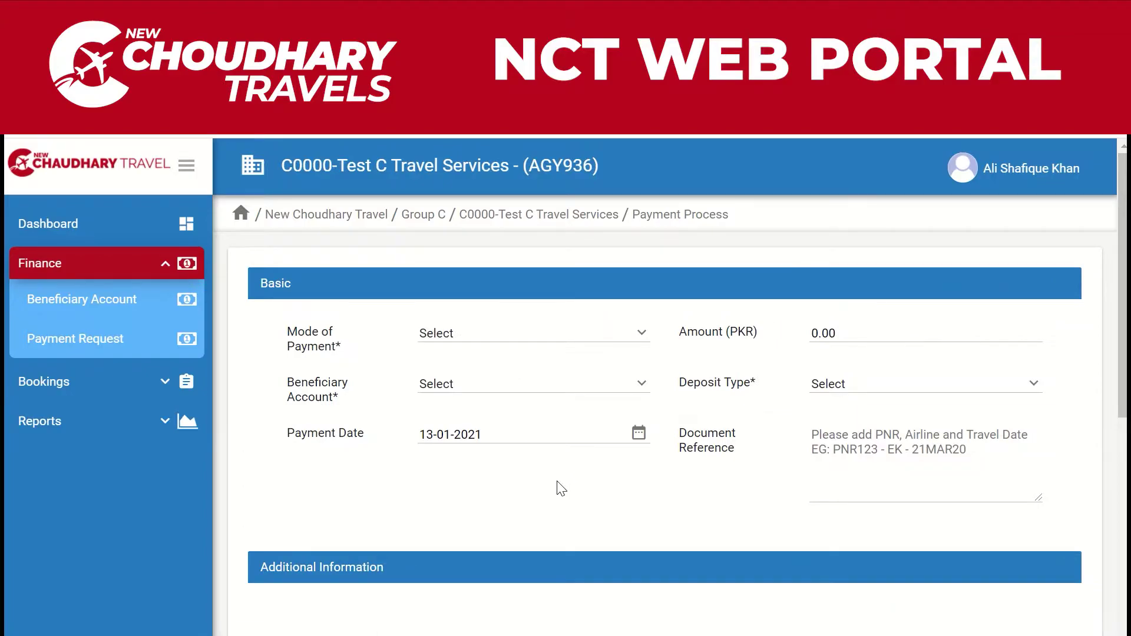
pyautogui.scroll(-2, 561, 489)
pyautogui.scroll(2, 561, 489)
pyautogui.click(505, 341)
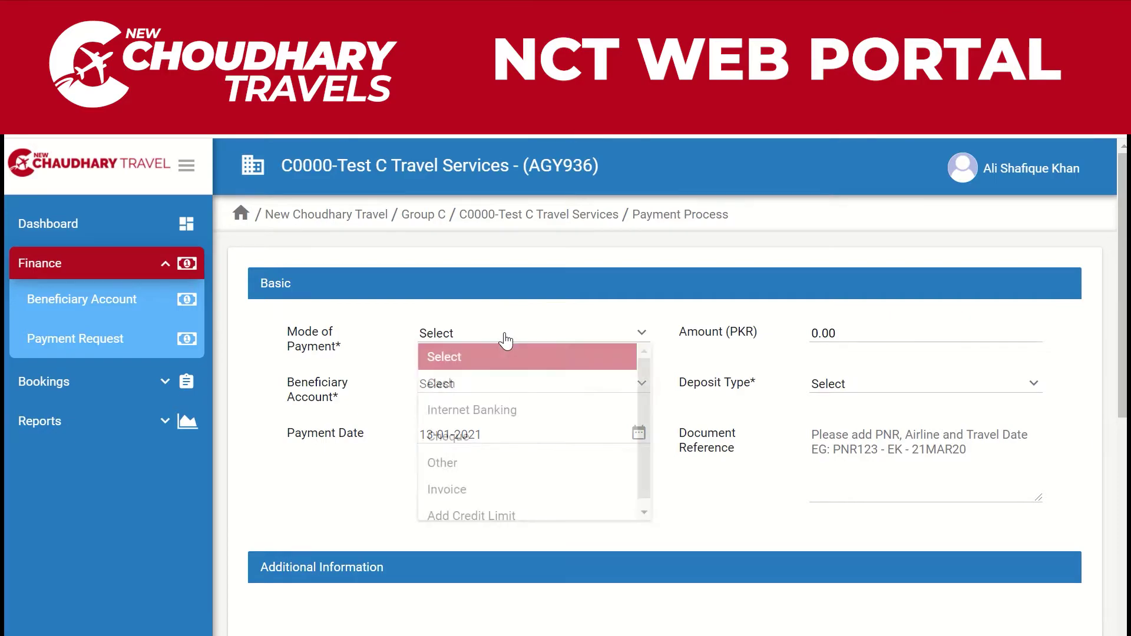
pyautogui.click(493, 386)
pyautogui.click(841, 329)
pyautogui.write('5000')
pyautogui.click(766, 333)
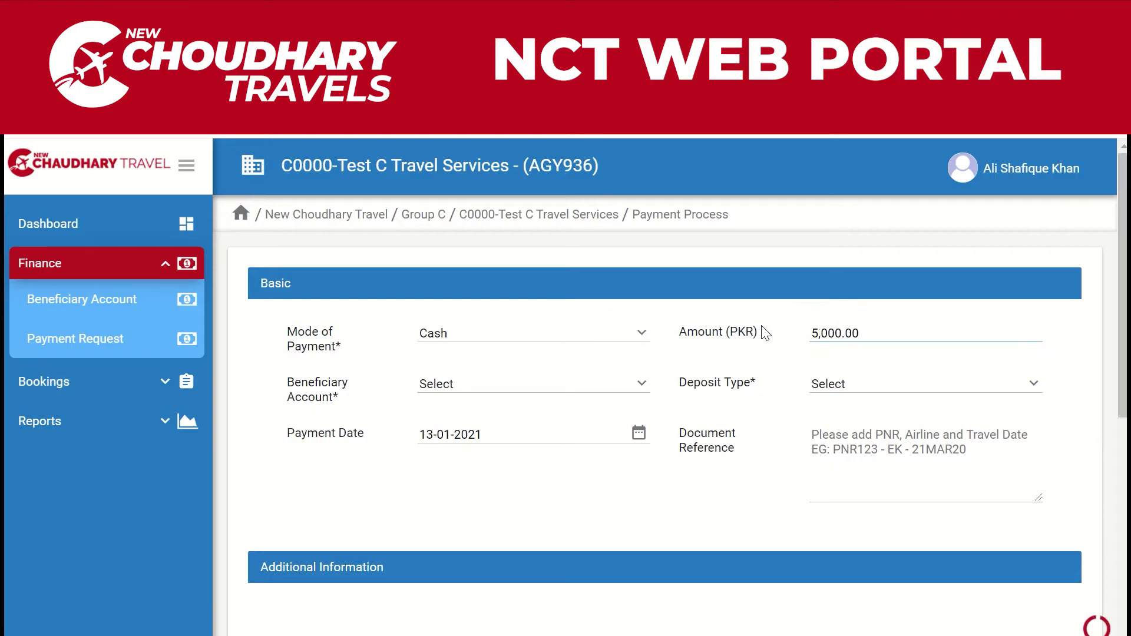
pyautogui.click(593, 391)
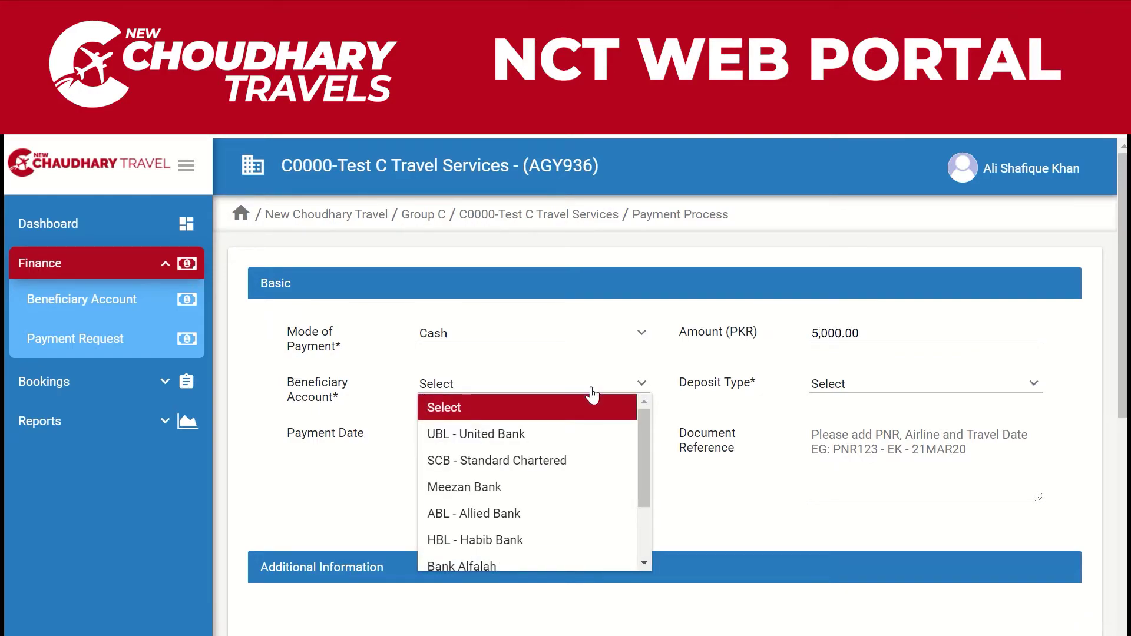
pyautogui.click(538, 492)
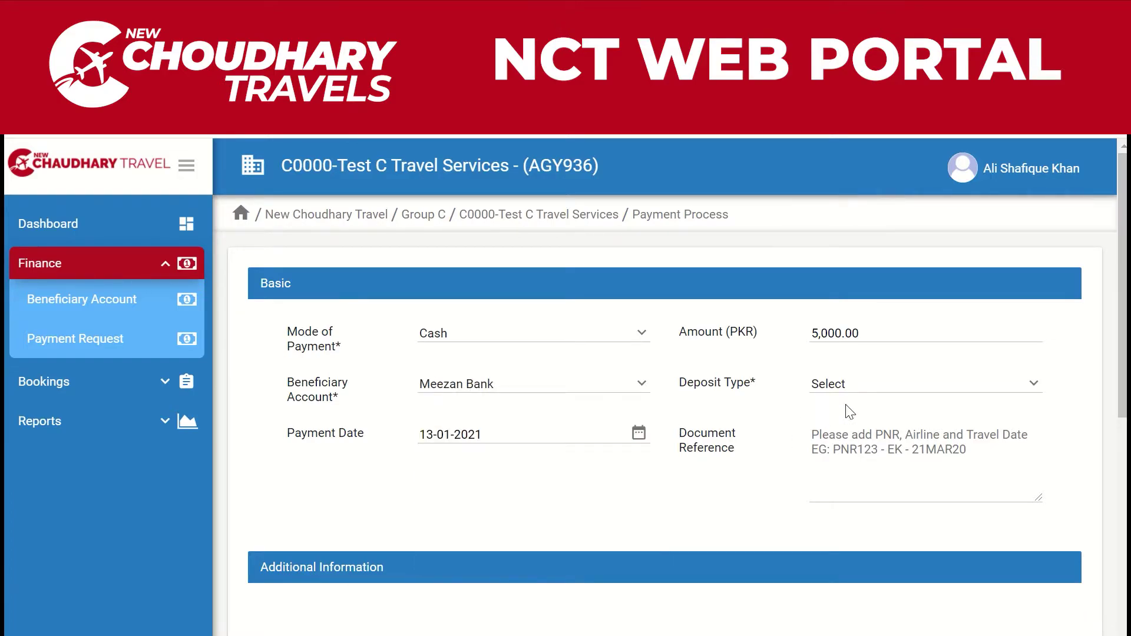
pyautogui.click(861, 393)
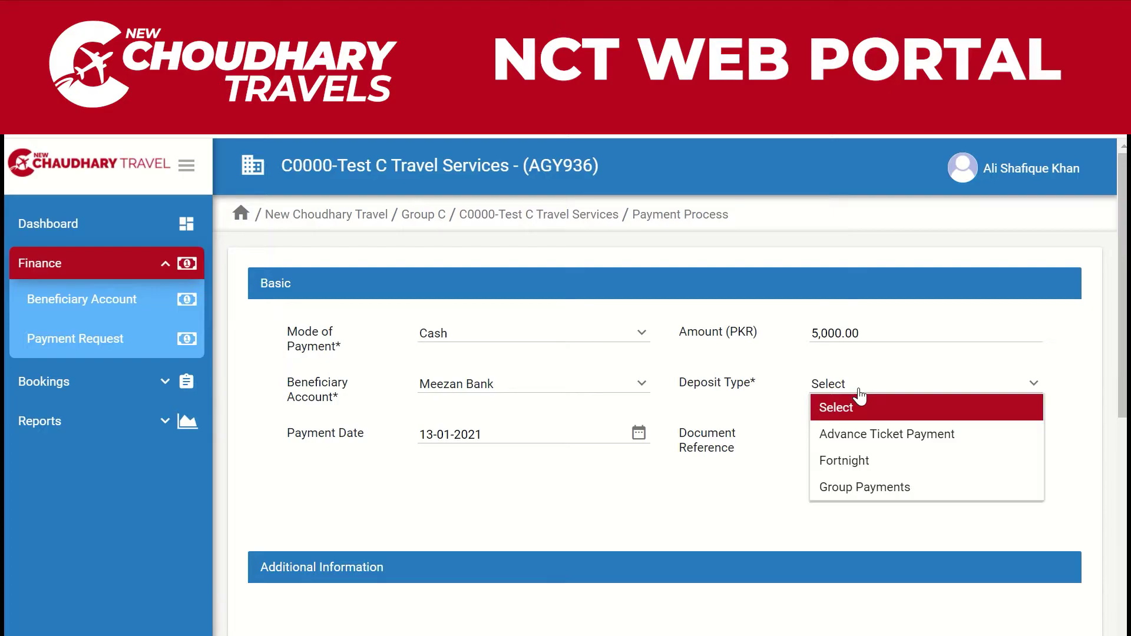
pyautogui.click(875, 439)
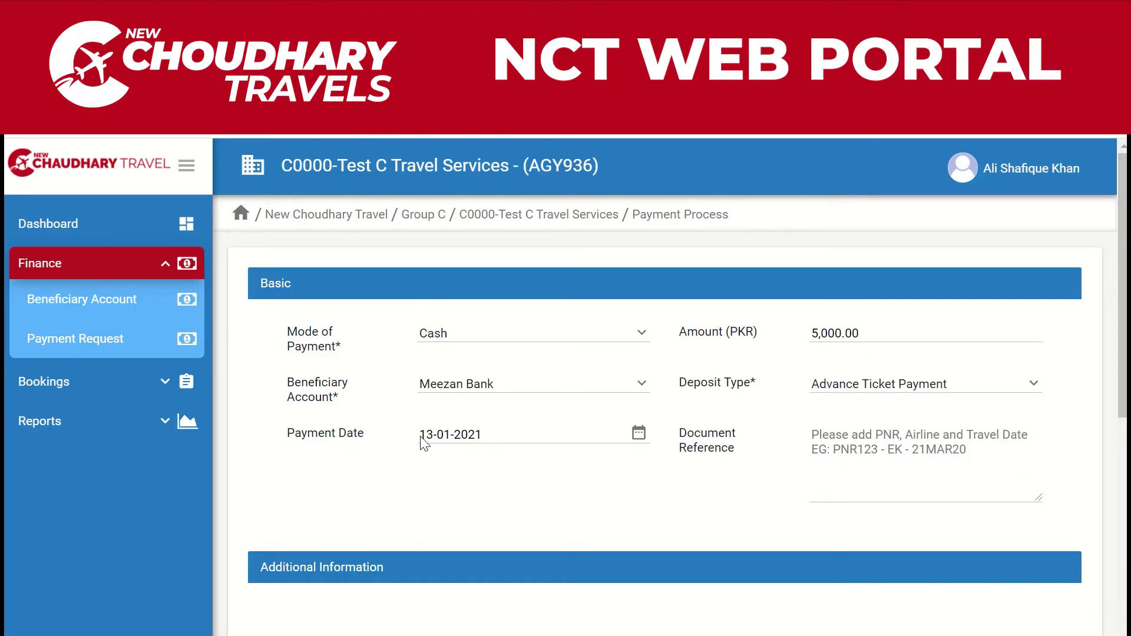
pyautogui.click(889, 448)
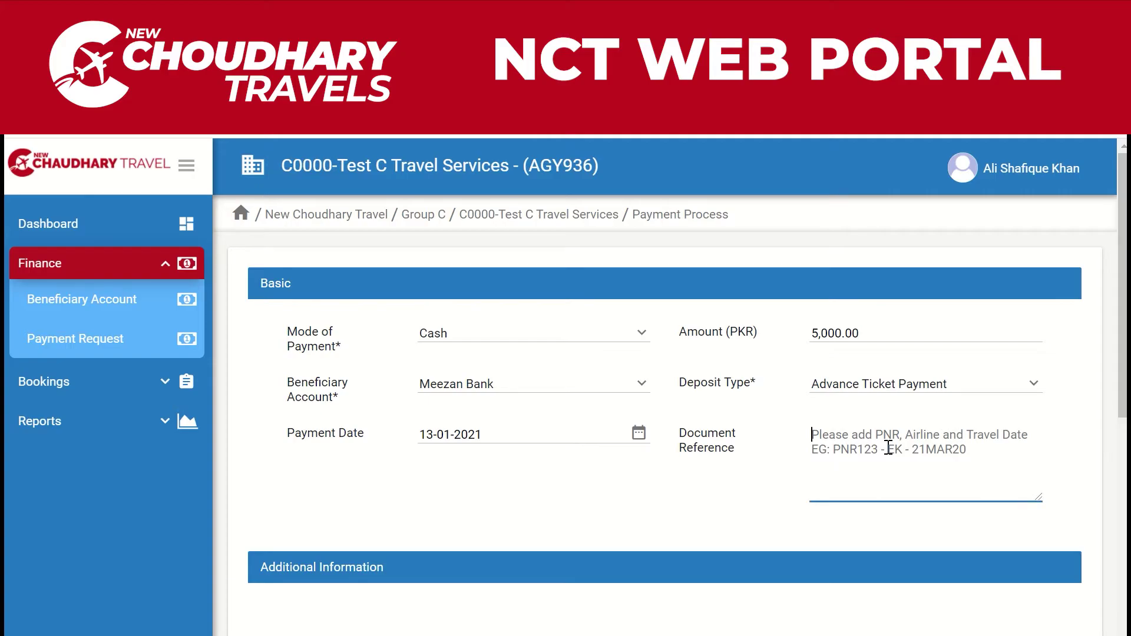
pyautogui.write('PKDHSA')
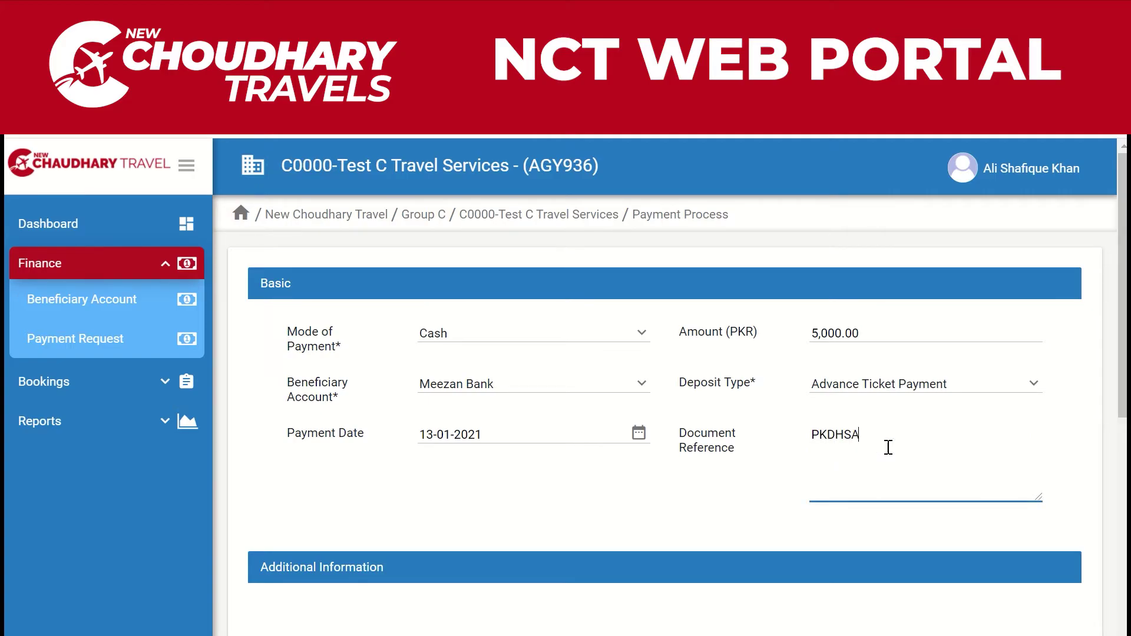
pyautogui.scroll(-3, 888, 448)
pyautogui.scroll(-1, 889, 447)
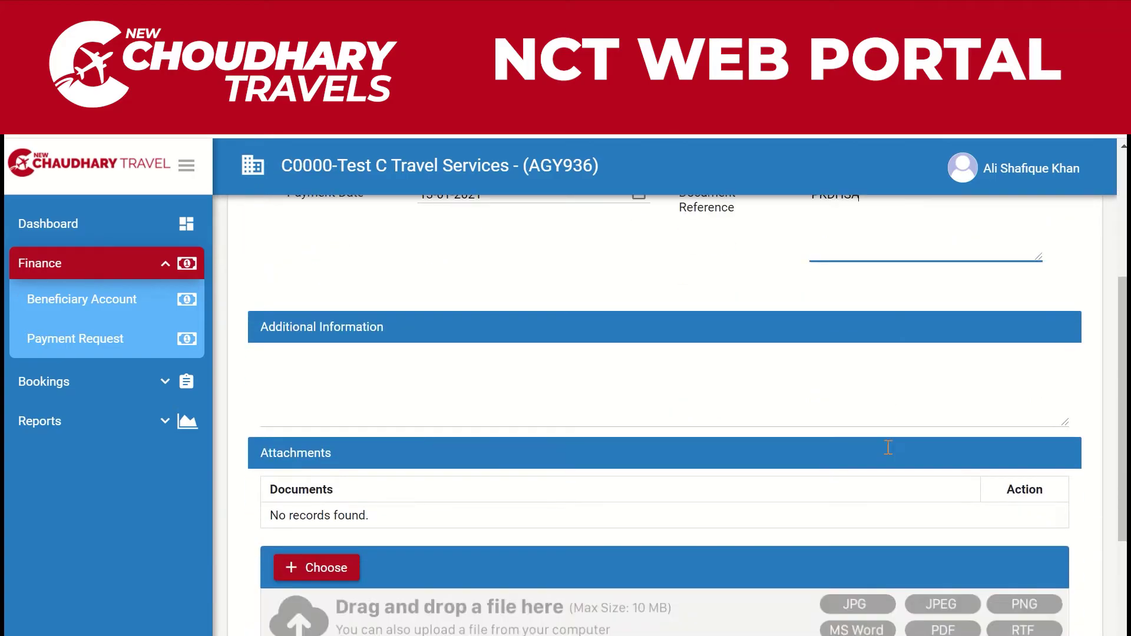
pyautogui.click(754, 344)
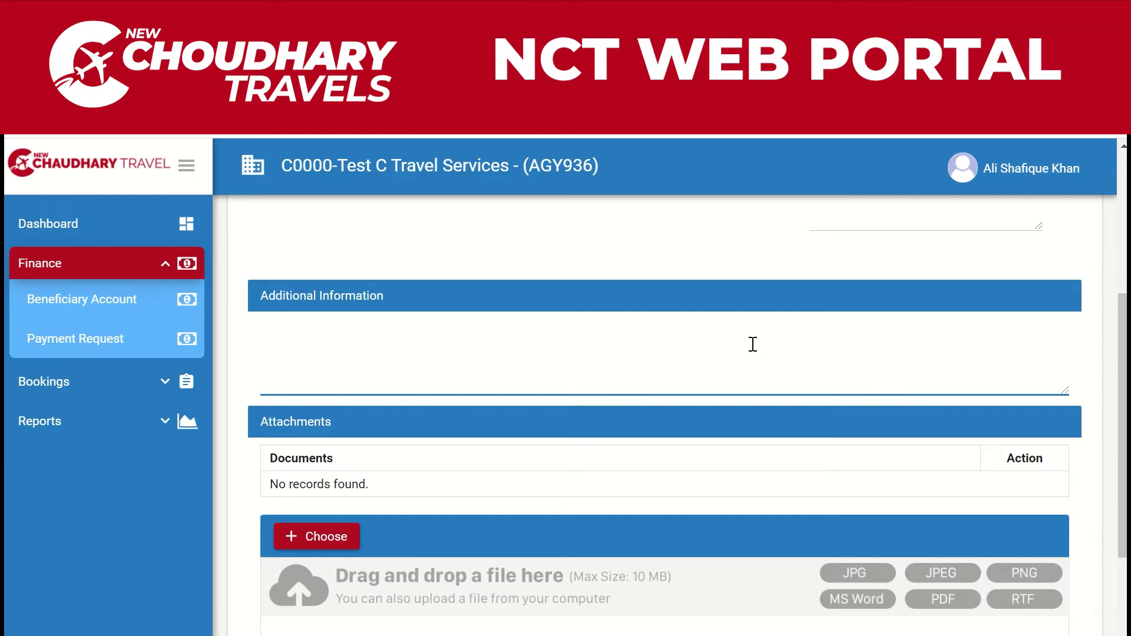
pyautogui.scroll(-2, 423, 504)
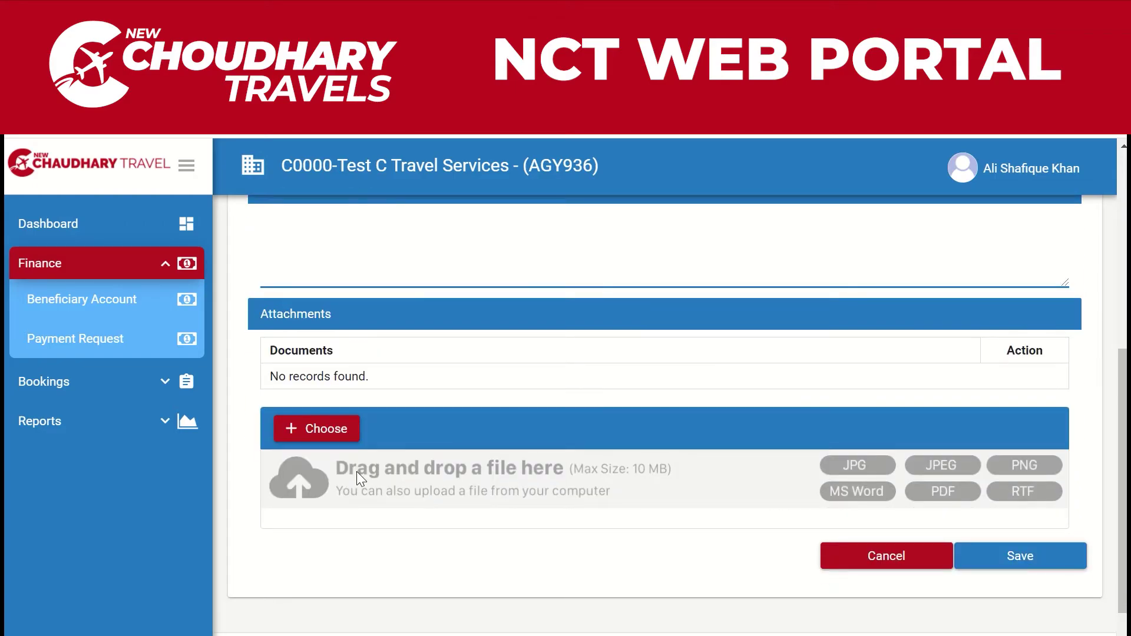
pyautogui.click(330, 436)
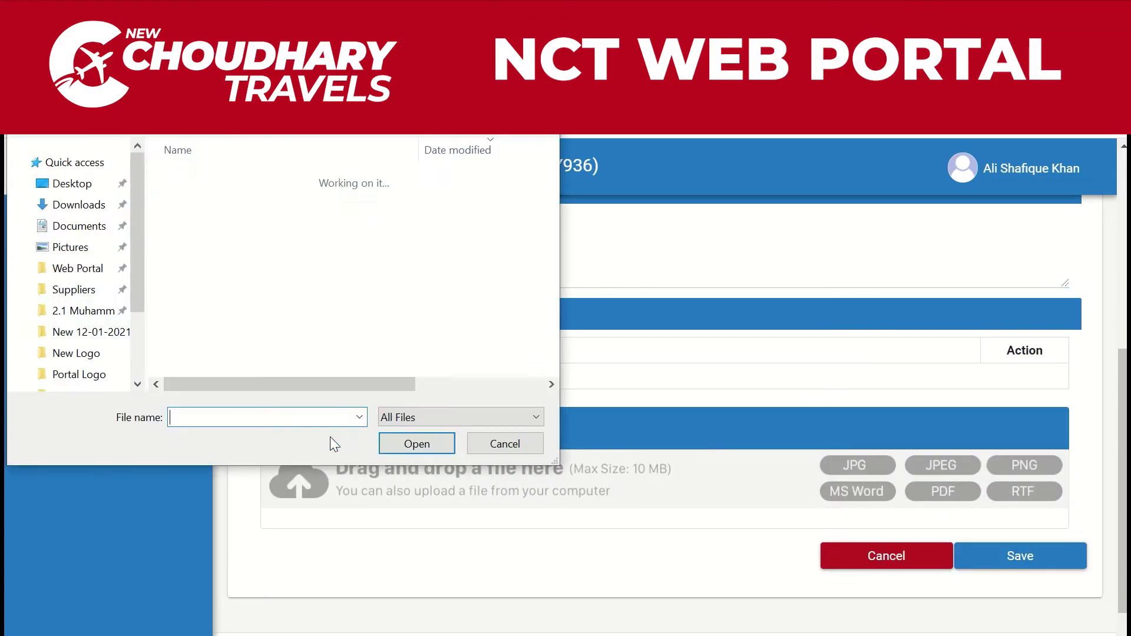
pyautogui.scroll(-15, 301, 316)
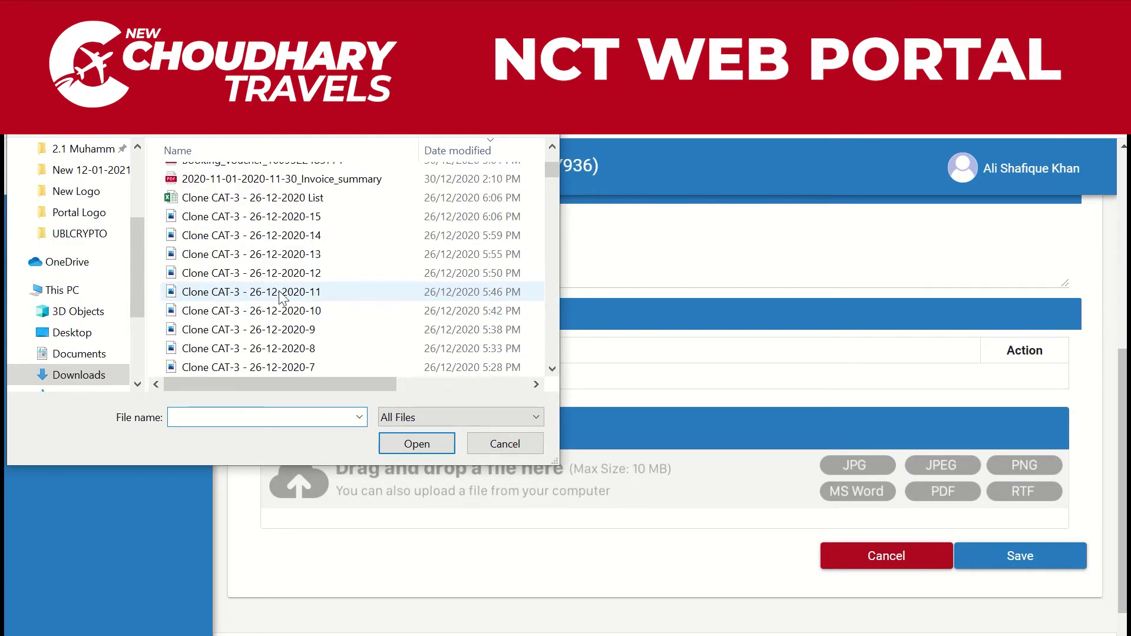
pyautogui.doubleClick(281, 293)
pyautogui.scroll(-2, 698, 398)
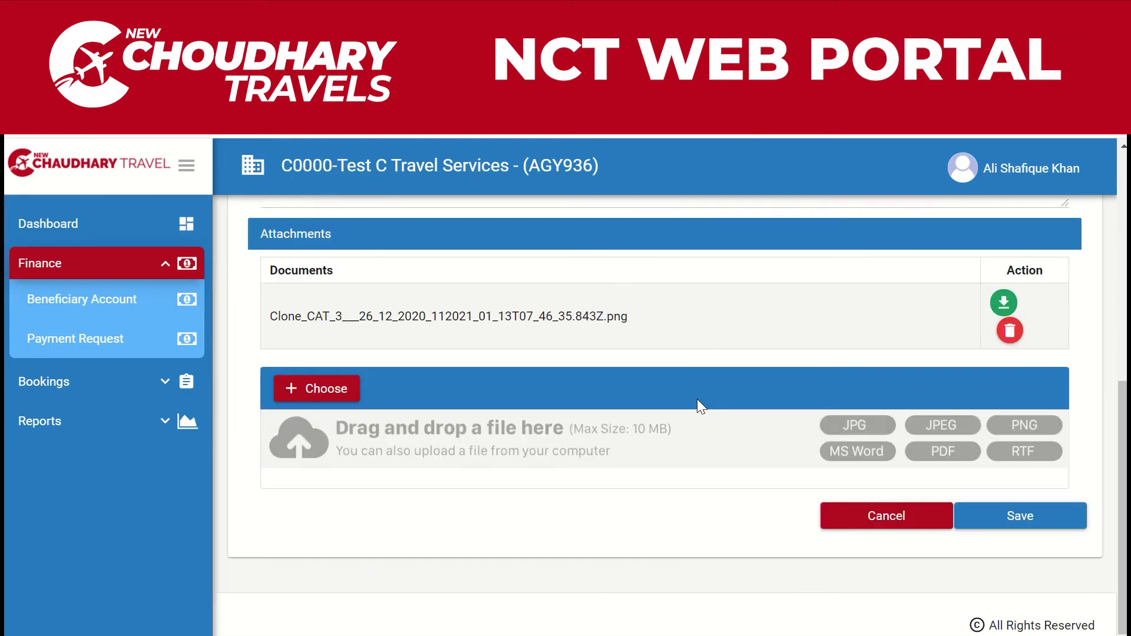
# Save the 5,000 Meezan Bank payment request and confirm it.
pyautogui.click(1054, 521)
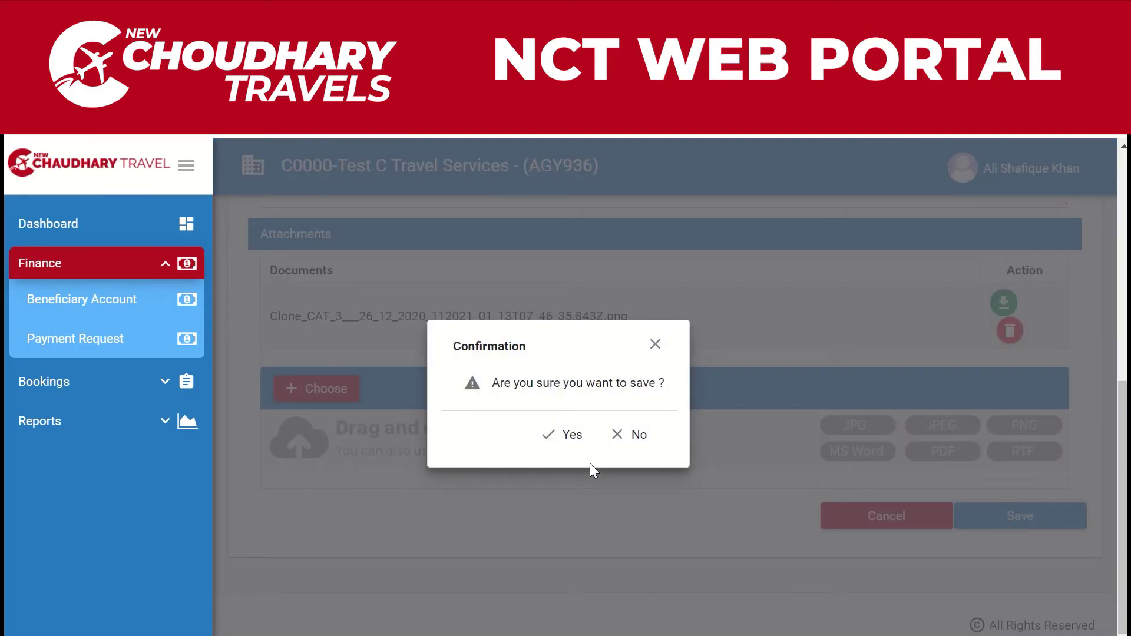
pyautogui.click(575, 449)
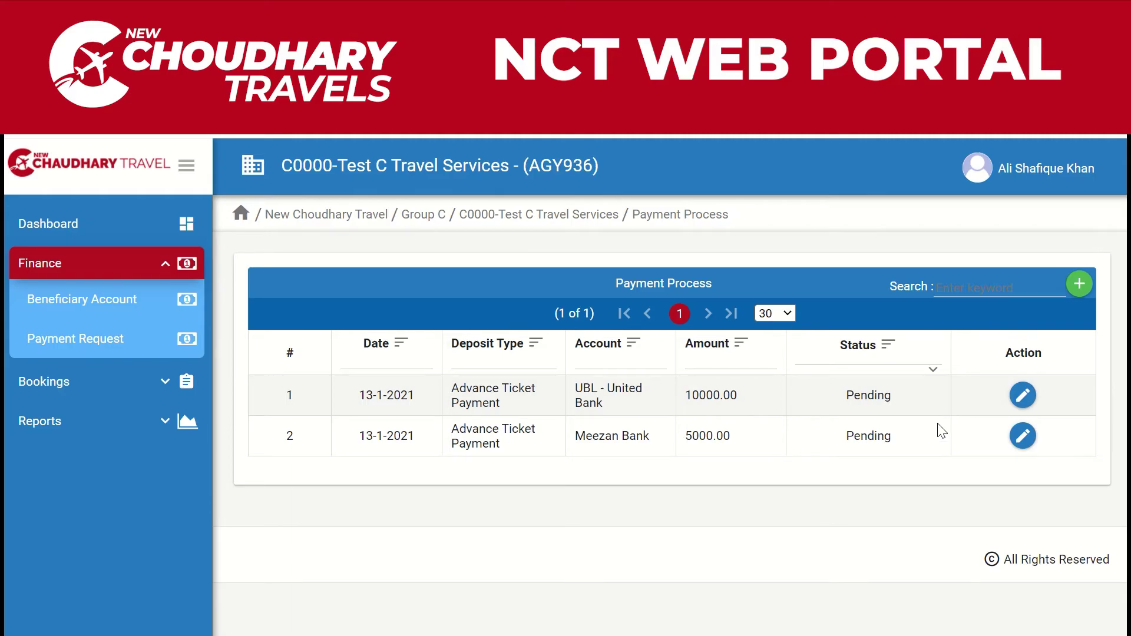
# Set the Status filter to select all statuses and review the full payment list.
pyautogui.click(936, 369)
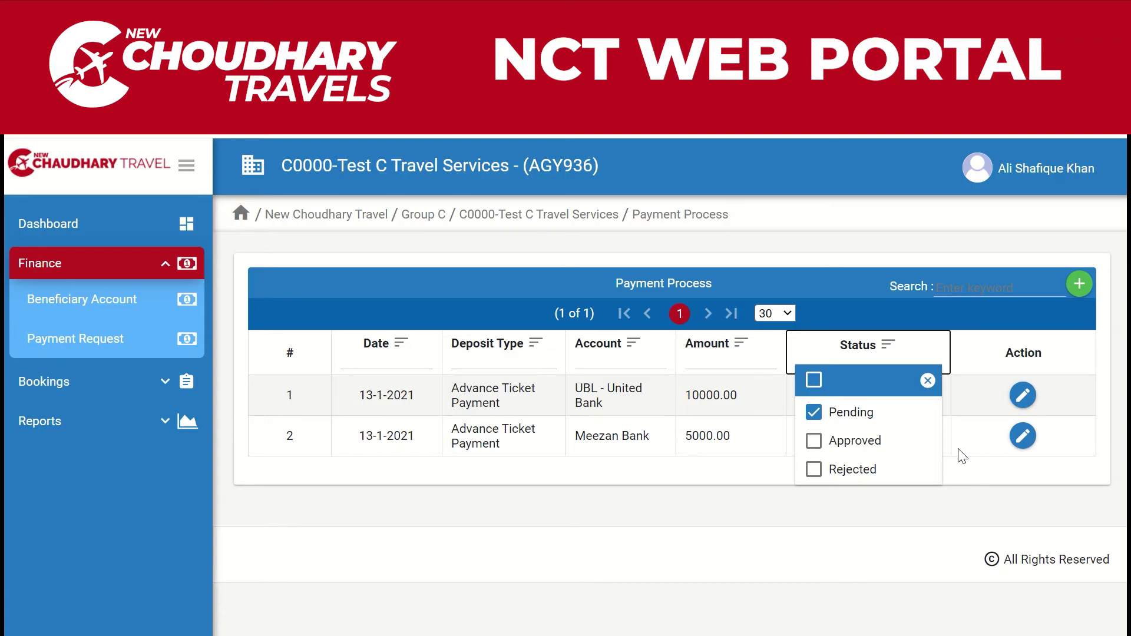
pyautogui.click(962, 455)
pyautogui.click(931, 373)
pyautogui.click(813, 381)
pyautogui.click(703, 465)
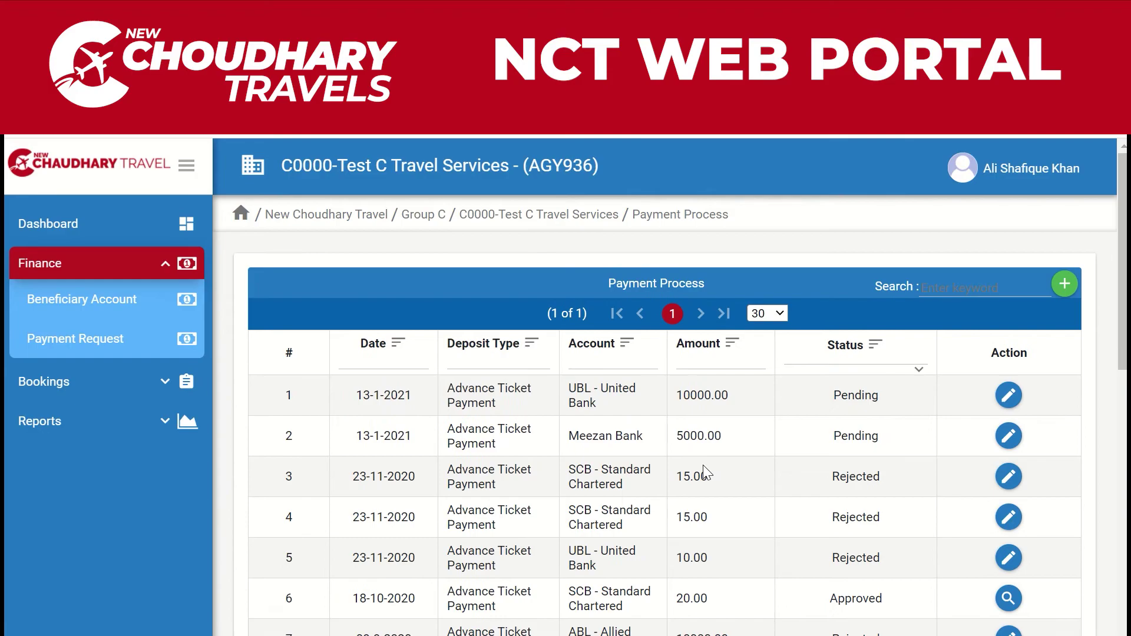
pyautogui.scroll(-2, 702, 465)
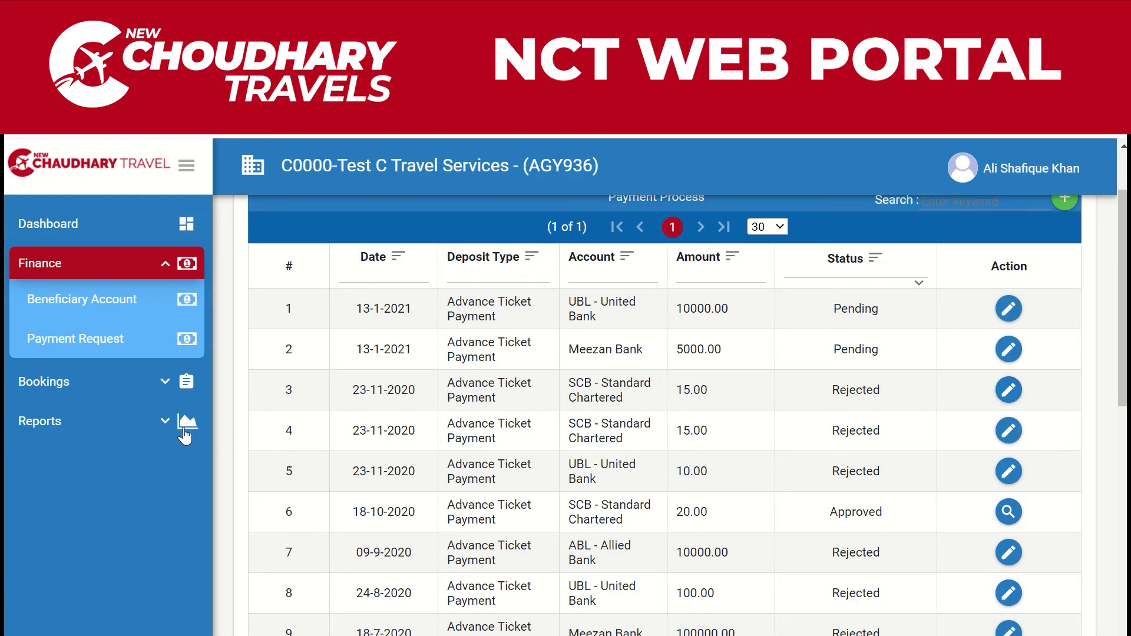
pyautogui.click(116, 436)
# Run the Statement of Accounts report from 01-10-2020 to 13-01-2021.
pyautogui.click(115, 436)
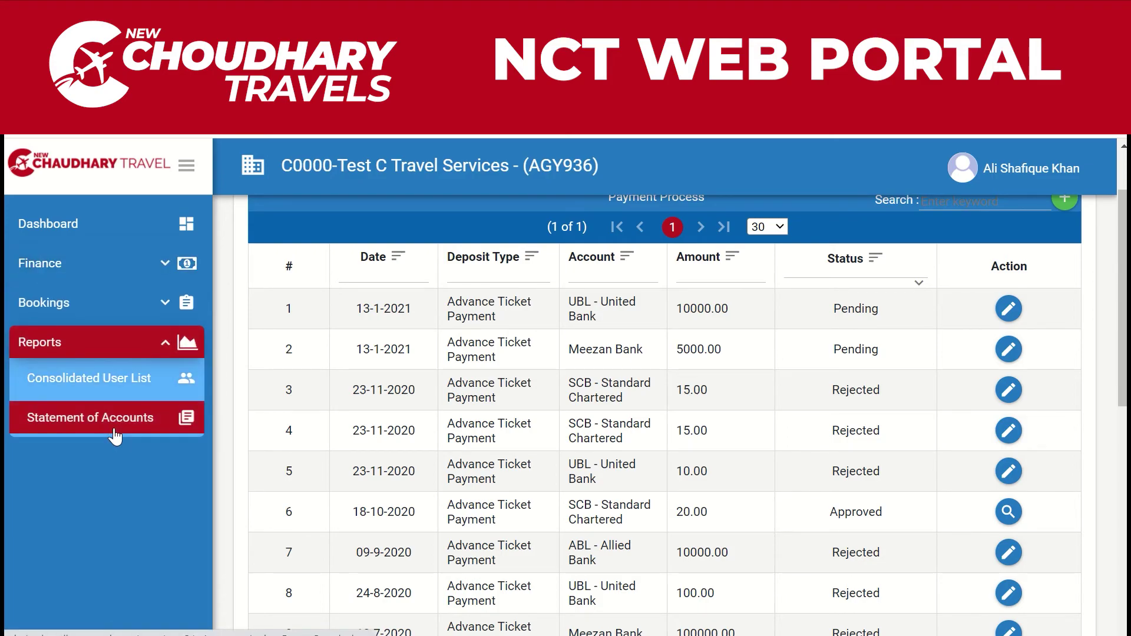
pyautogui.click(115, 434)
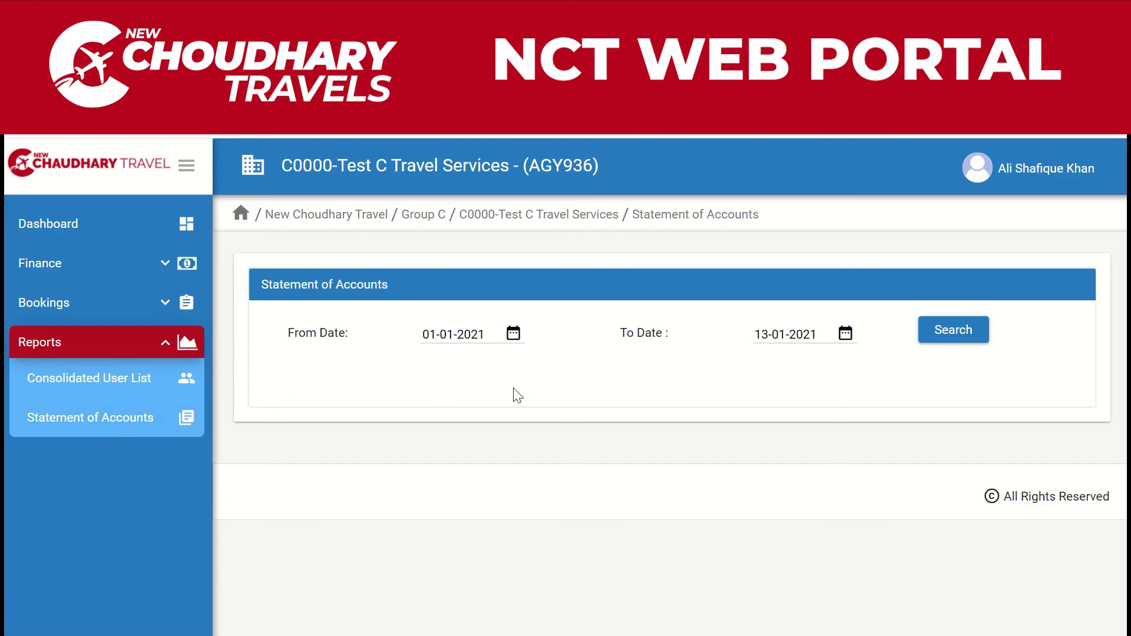
pyautogui.click(515, 334)
pyautogui.click(440, 363)
pyautogui.click(439, 363)
pyautogui.click(439, 363)
pyautogui.click(593, 424)
pyautogui.click(967, 341)
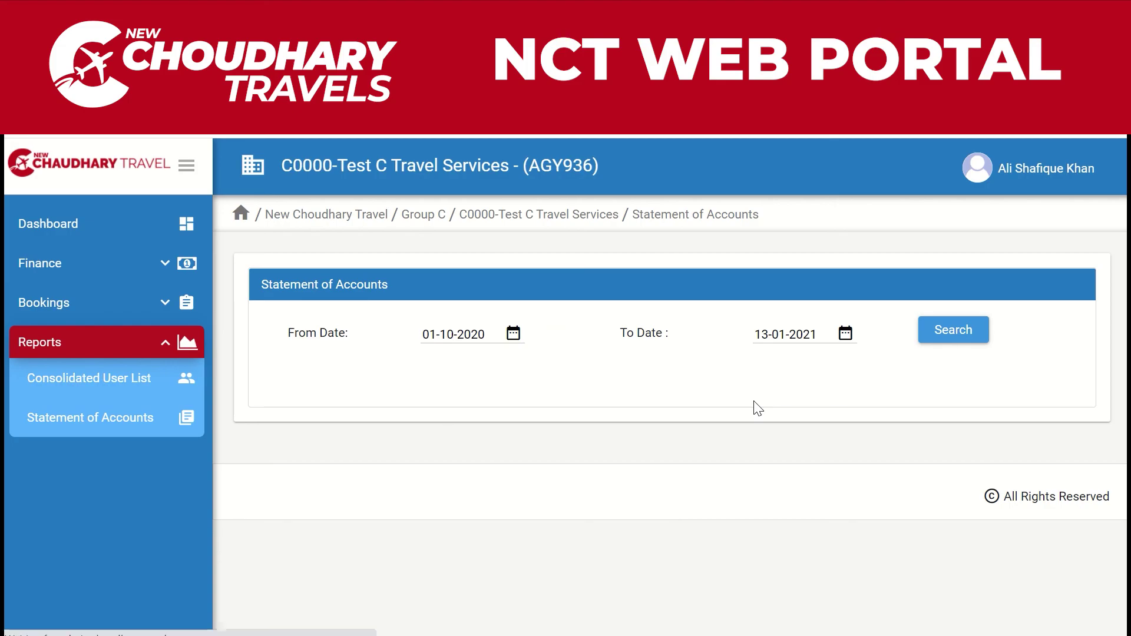
pyautogui.scroll(-2, 758, 408)
pyautogui.scroll(-1, 759, 408)
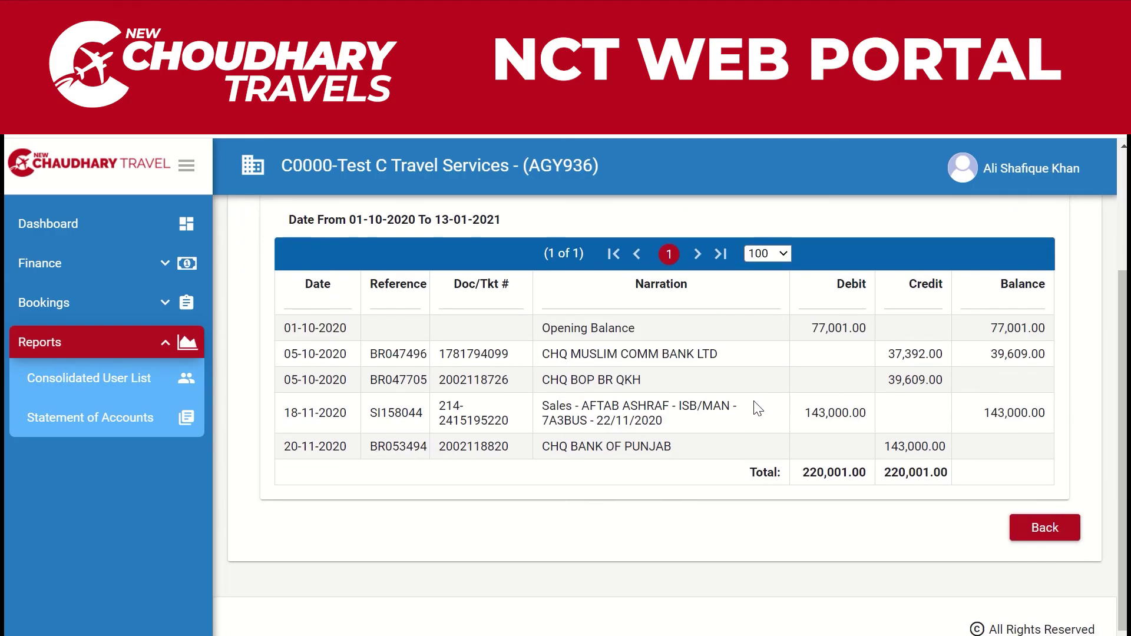